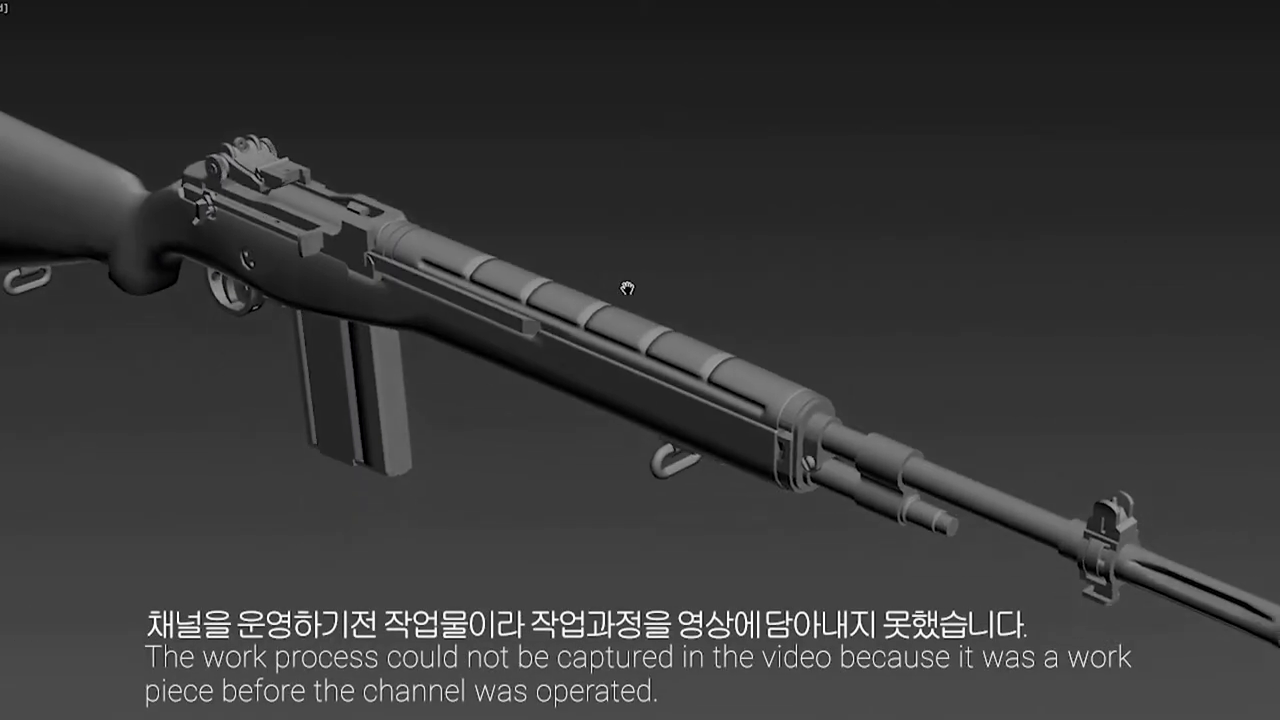
Step: Orbit the rifle so its muzzle points left and zoom in on the model
{"action": "mouse_move", "coordinate": [695, 338]}
{"action": "middle_mouse_down", "text": "alt"}
{"action": "mouse_move", "coordinate": [586, 343]}
{"action": "mouse_move", "coordinate": [543, 329]}
{"action": "mouse_move", "coordinate": [765, 337]}
{"action": "mouse_move", "coordinate": [966, 305]}
{"action": "mouse_move", "coordinate": [862, 343]}
{"action": "mouse_move", "coordinate": [901, 338]}
{"action": "mouse_move", "coordinate": [746, 277]}
{"action": "mouse_move", "coordinate": [626, 249]}
{"action": "mouse_move", "coordinate": [631, 237]}
{"action": "mouse_move", "coordinate": [691, 260]}
{"action": "mouse_move", "coordinate": [599, 271]}
{"action": "mouse_move", "coordinate": [610, 280]}
{"action": "mouse_move", "coordinate": [541, 313]}
{"action": "mouse_move", "coordinate": [737, 343]}
{"action": "mouse_move", "coordinate": [551, 374]}
{"action": "mouse_move", "coordinate": [634, 371]}
{"action": "mouse_move", "coordinate": [671, 394]}
{"action": "mouse_move", "coordinate": [663, 409]}
{"action": "mouse_move", "coordinate": [690, 397]}
{"action": "mouse_move", "coordinate": [665, 396]}
{"action": "middle_mouse_up", "text": "alt"}
{"action": "scroll", "coordinate": [709, 363], "scroll_direction": "up", "scroll_amount": 3}
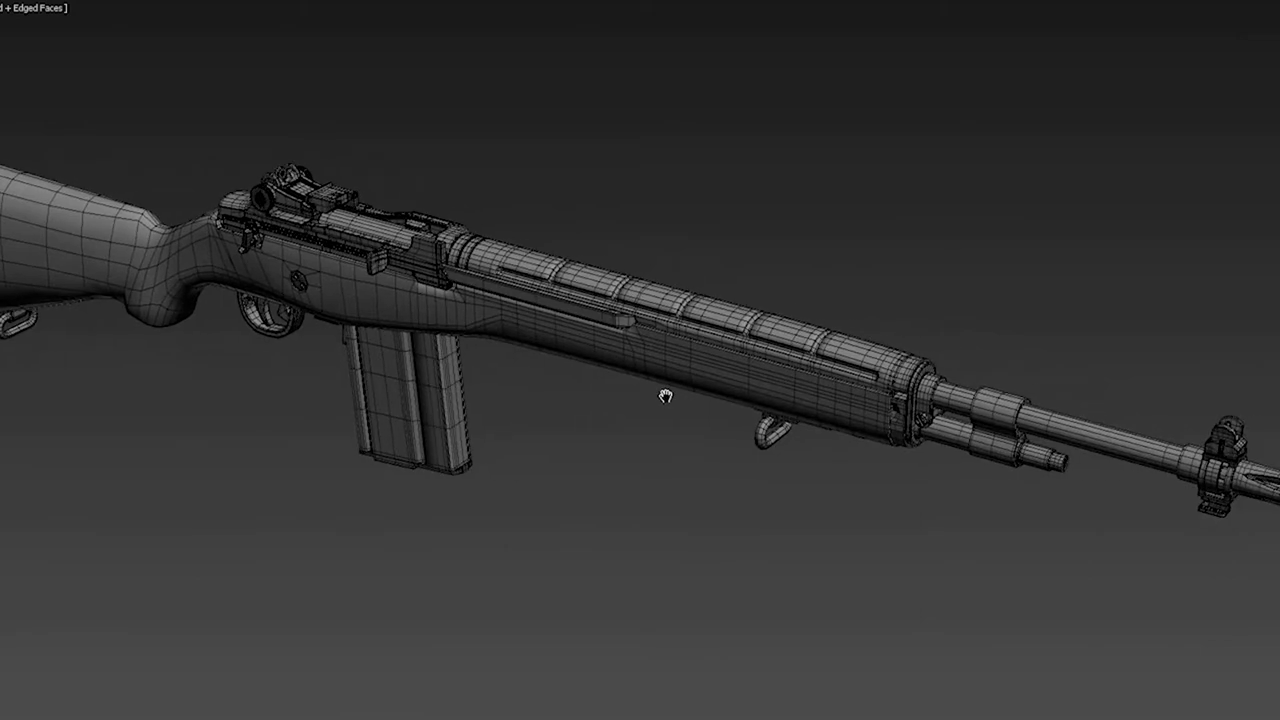
Step: Select all rifle parts, turn off Edged Faces, then clear the selection
{"action": "key", "text": "ctrl+a"}
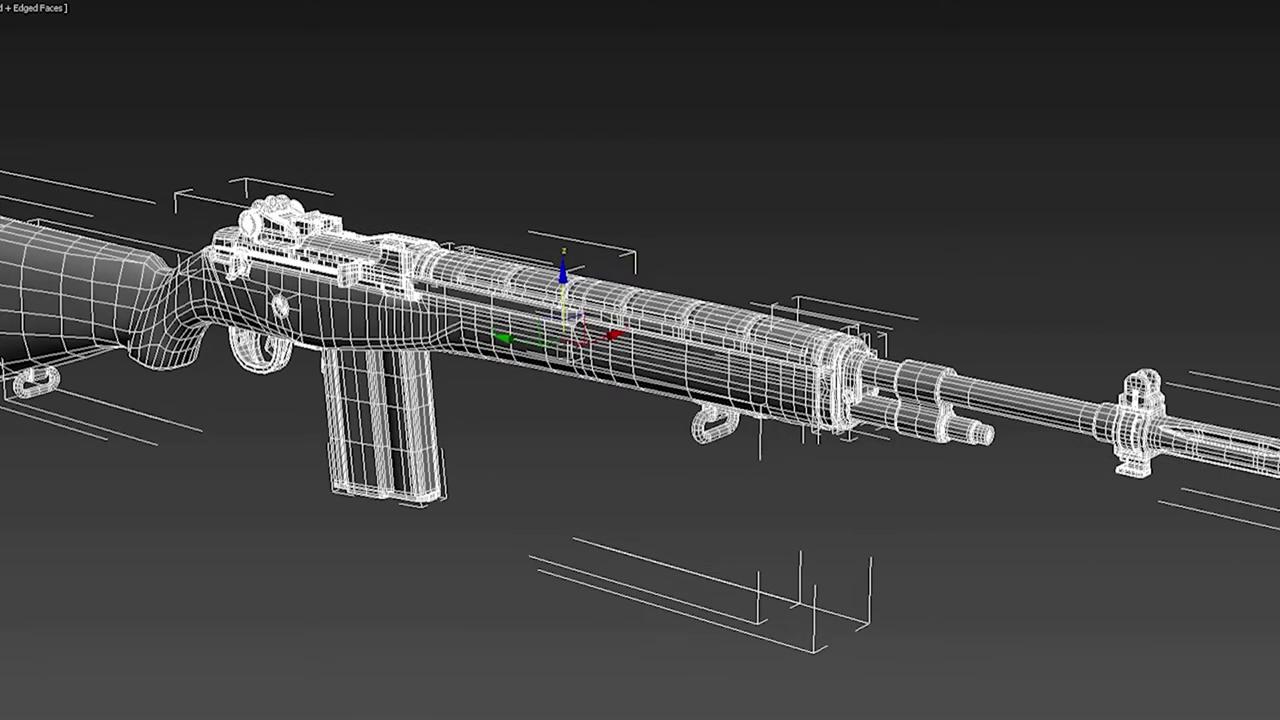
{"action": "key", "text": "F4"}
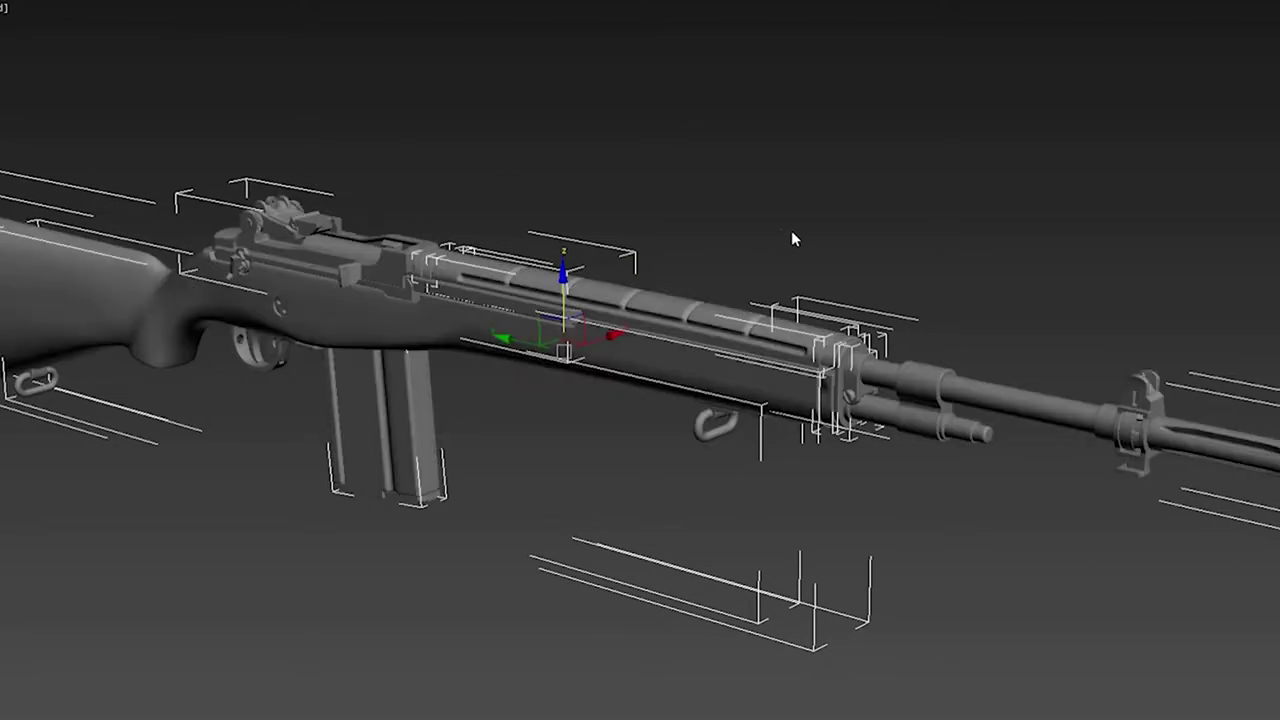
{"action": "left_click", "coordinate": [791, 230]}
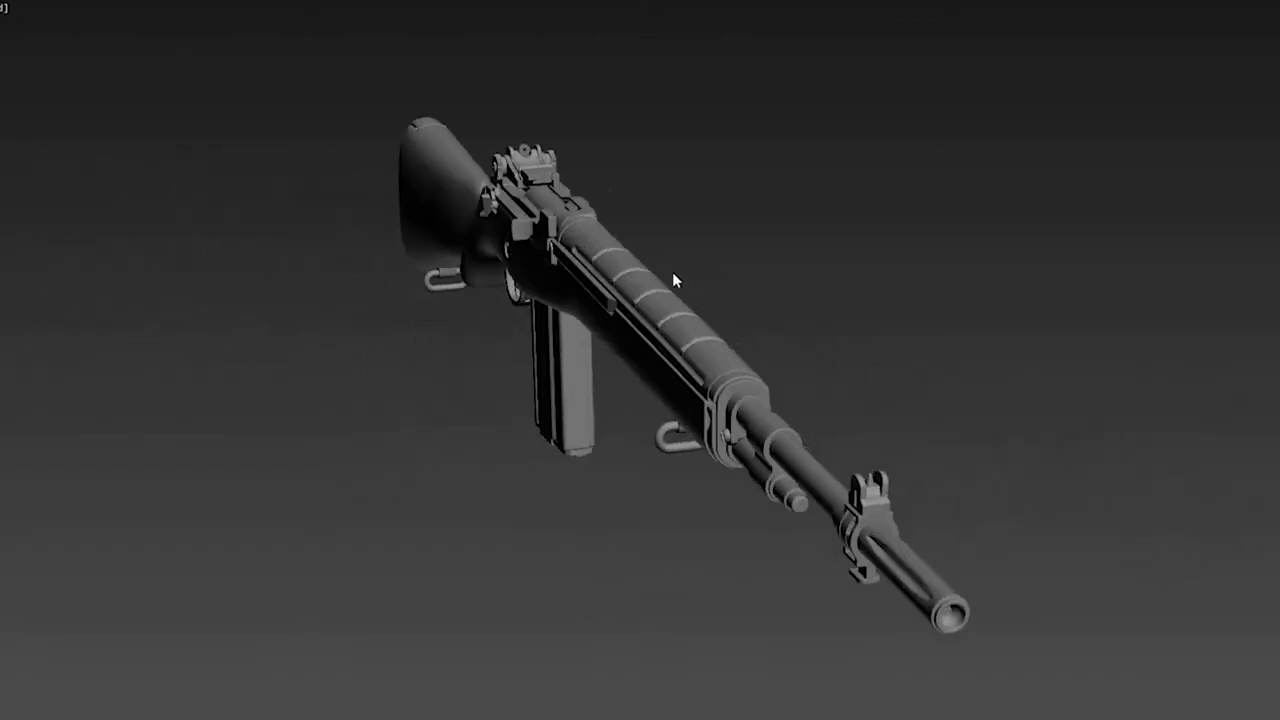
Step: Orbit and pan around the rifle to inspect its opposite side
{"action": "middle_click_drag", "start_coordinate": [673, 281], "coordinate": [594, 246], "text": "alt"}
{"action": "scroll", "coordinate": [851, 331], "scroll_direction": "up", "scroll_amount": 3}
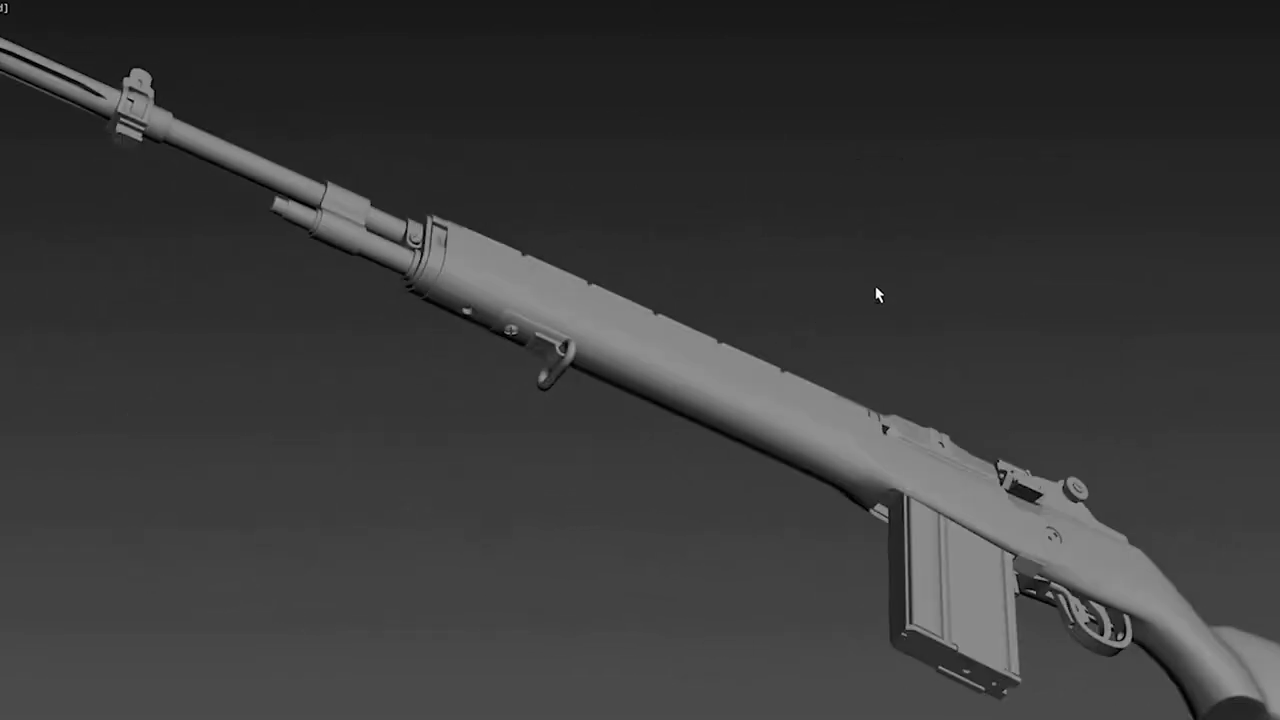
{"action": "middle_click_drag", "start_coordinate": [877, 289], "coordinate": [915, 295]}
{"action": "scroll", "coordinate": [757, 194], "scroll_direction": "down", "scroll_amount": 3}
{"action": "middle_click_drag", "start_coordinate": [757, 194], "coordinate": [877, 323], "text": "alt"}
{"action": "scroll", "coordinate": [877, 323], "scroll_direction": "up", "scroll_amount": 2}
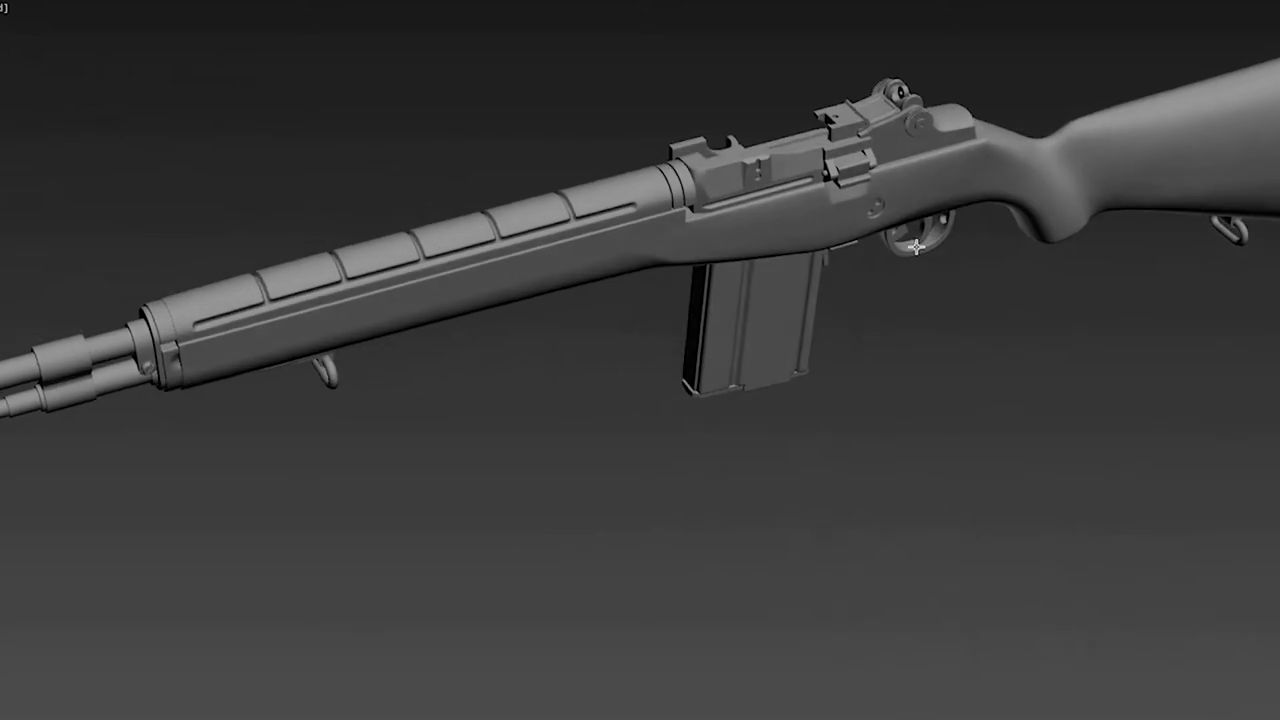
{"action": "scroll", "coordinate": [897, 400], "scroll_direction": "up", "scroll_amount": 2}
{"action": "middle_click_drag", "start_coordinate": [897, 400], "coordinate": [899, 404]}
Step: Orbit so the muzzle points up and right, and zoom in closer
{"action": "middle_click_drag", "start_coordinate": [943, 321], "coordinate": [576, 406], "text": "alt"}
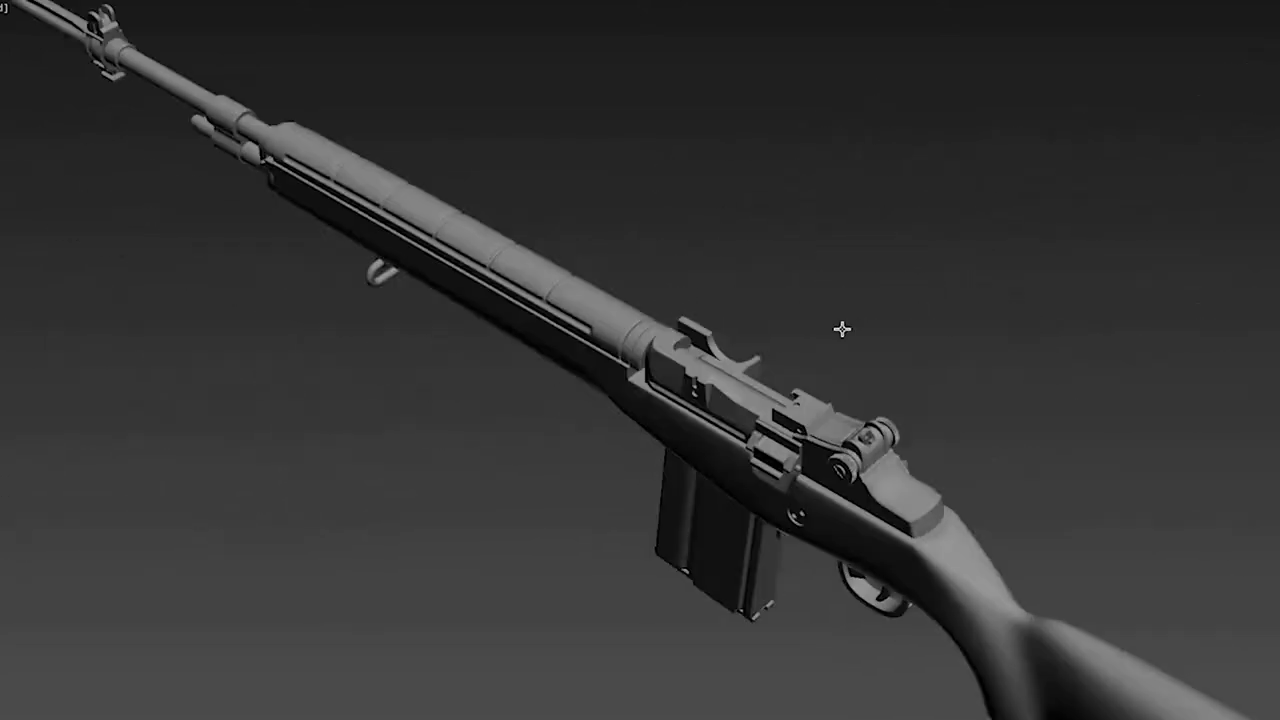
{"action": "scroll", "coordinate": [576, 406], "scroll_direction": "up", "scroll_amount": 3}
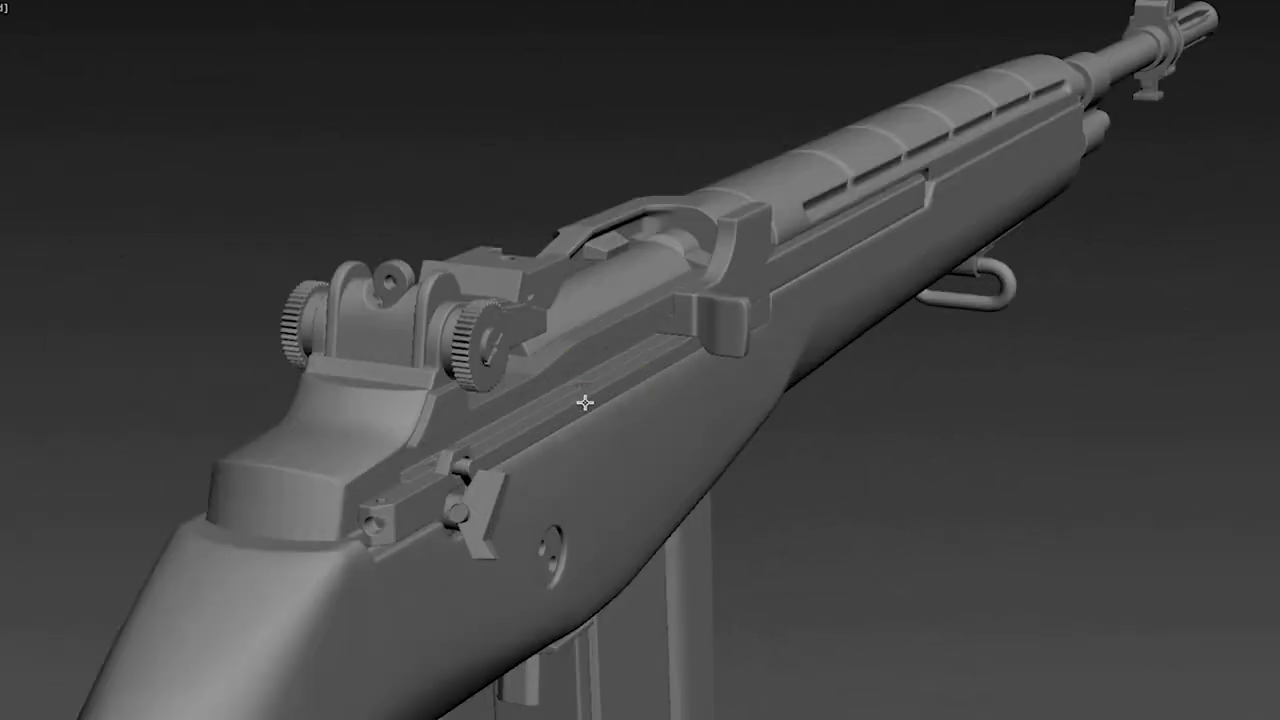
{"action": "scroll", "coordinate": [637, 414], "scroll_direction": "up", "scroll_amount": 1}
{"action": "scroll", "coordinate": [669, 394], "scroll_direction": "up", "scroll_amount": 2}
{"action": "scroll", "coordinate": [621, 397], "scroll_direction": "up", "scroll_amount": 3}
{"action": "scroll", "coordinate": [621, 397], "scroll_direction": "down", "scroll_amount": 5}
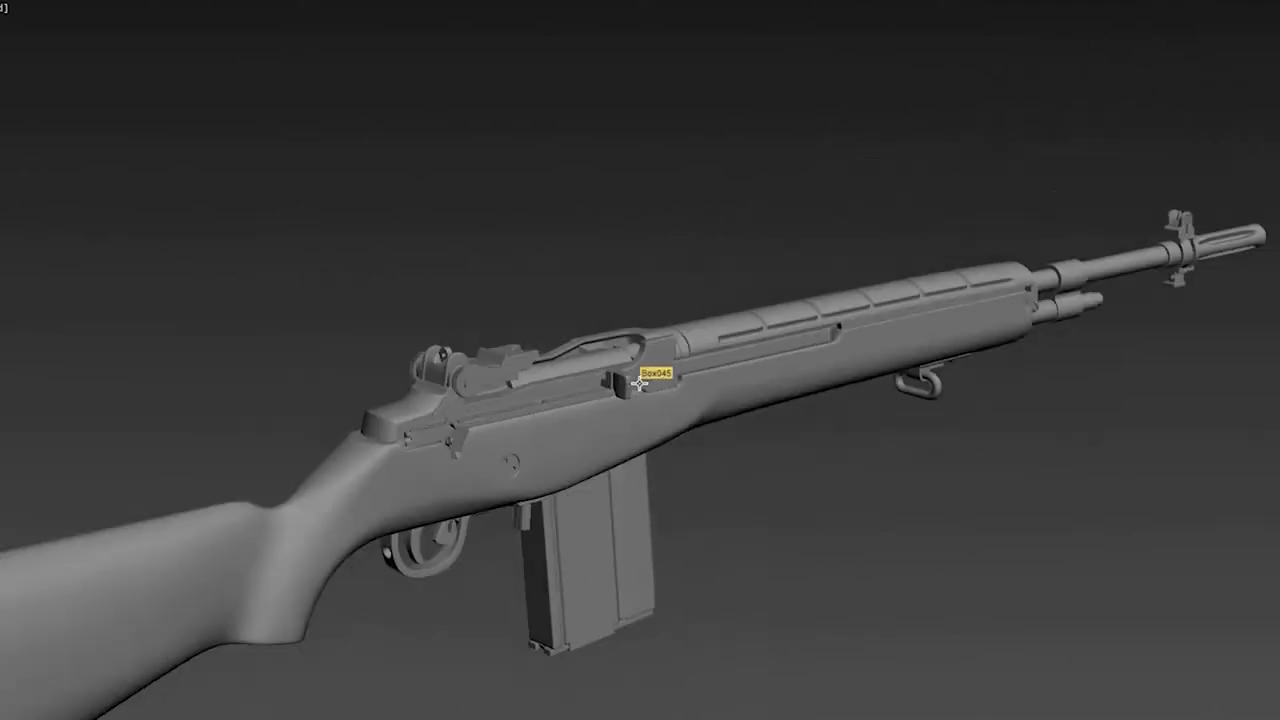
{"action": "scroll", "coordinate": [848, 450], "scroll_direction": "up", "scroll_amount": 2}
Step: Unhide all hidden objects from the quad menu and select the revealed scope
{"action": "right_click", "coordinate": [907, 255]}
{"action": "left_click", "coordinate": [954, 182]}
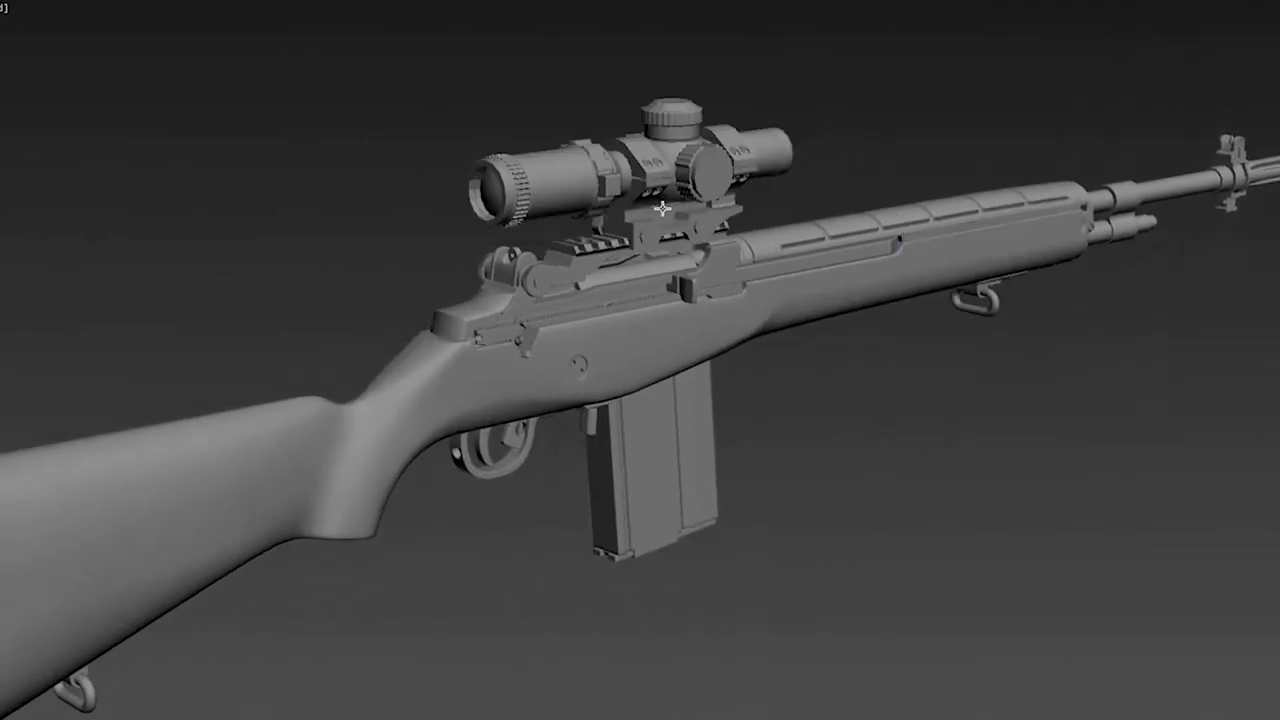
{"action": "scroll", "coordinate": [655, 270], "scroll_direction": "up", "scroll_amount": 3}
{"action": "left_click", "coordinate": [660, 280]}
Step: View the whole rifle in three-quarter view with Edged Faces off for smooth shading
{"action": "scroll", "coordinate": [703, 263], "scroll_direction": "up", "scroll_amount": 2}
{"action": "scroll", "coordinate": [703, 263], "scroll_direction": "down", "scroll_amount": 3}
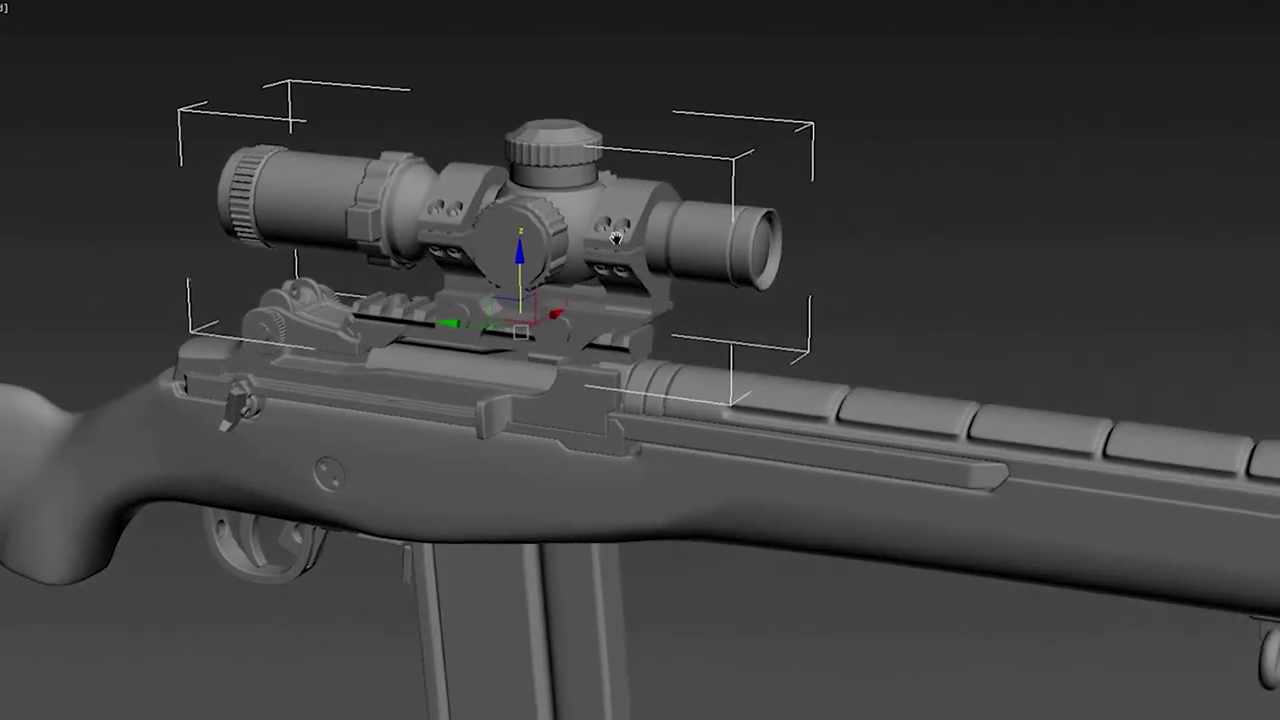
{"action": "scroll", "coordinate": [703, 263], "scroll_direction": "down", "scroll_amount": 4}
{"action": "middle_click_drag", "start_coordinate": [600, 270], "coordinate": [663, 308], "text": "alt"}
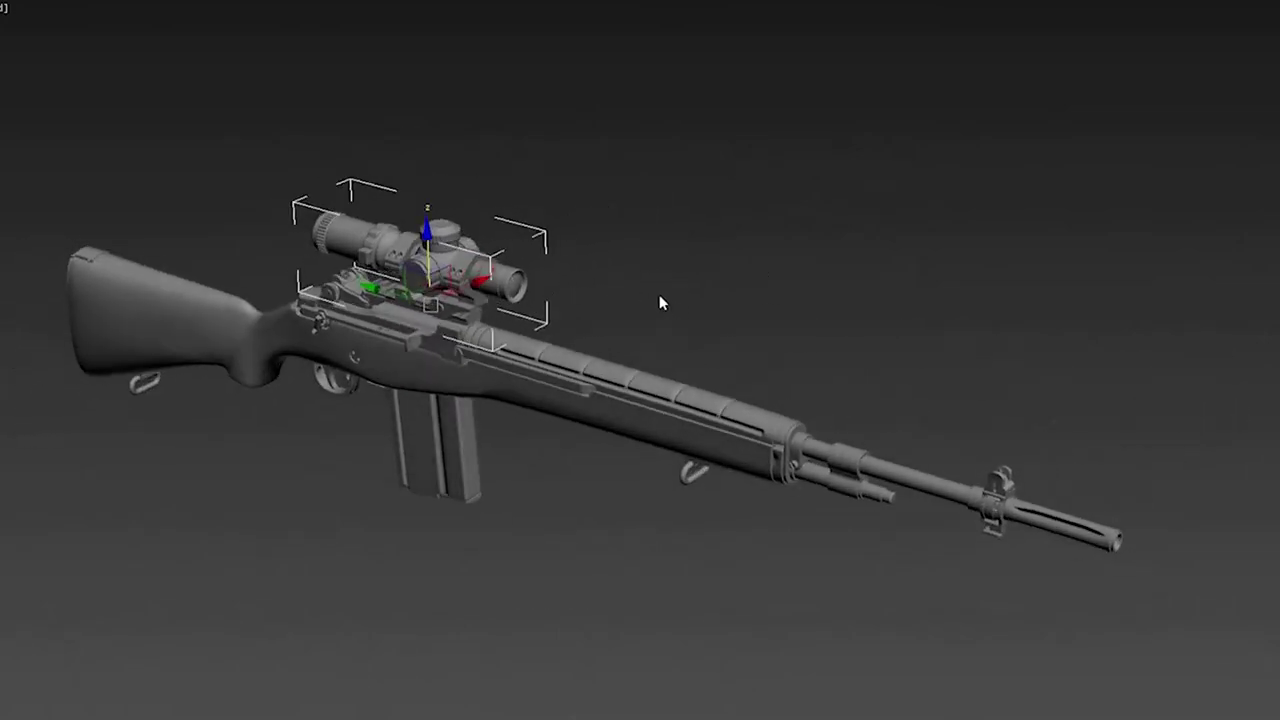
{"action": "scroll", "coordinate": [660, 290], "scroll_direction": "up", "scroll_amount": 2}
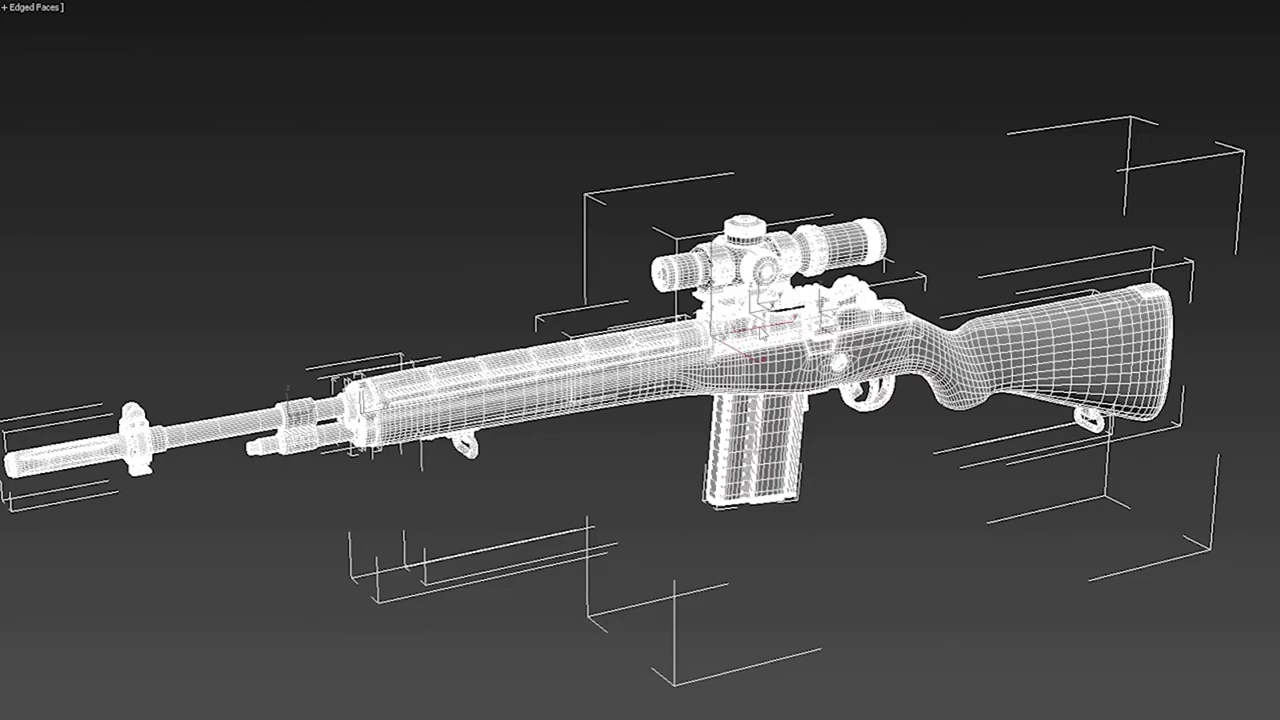
{"action": "key", "text": "F4"}
{"action": "mouse_move", "coordinate": [742, 296]}
{"action": "middle_mouse_down", "text": "alt"}
{"action": "mouse_move", "coordinate": [894, 268]}
{"action": "mouse_move", "coordinate": [631, 400]}
{"action": "mouse_move", "coordinate": [665, 373]}
{"action": "middle_mouse_up", "text": "alt"}
{"action": "key", "text": "F4"}
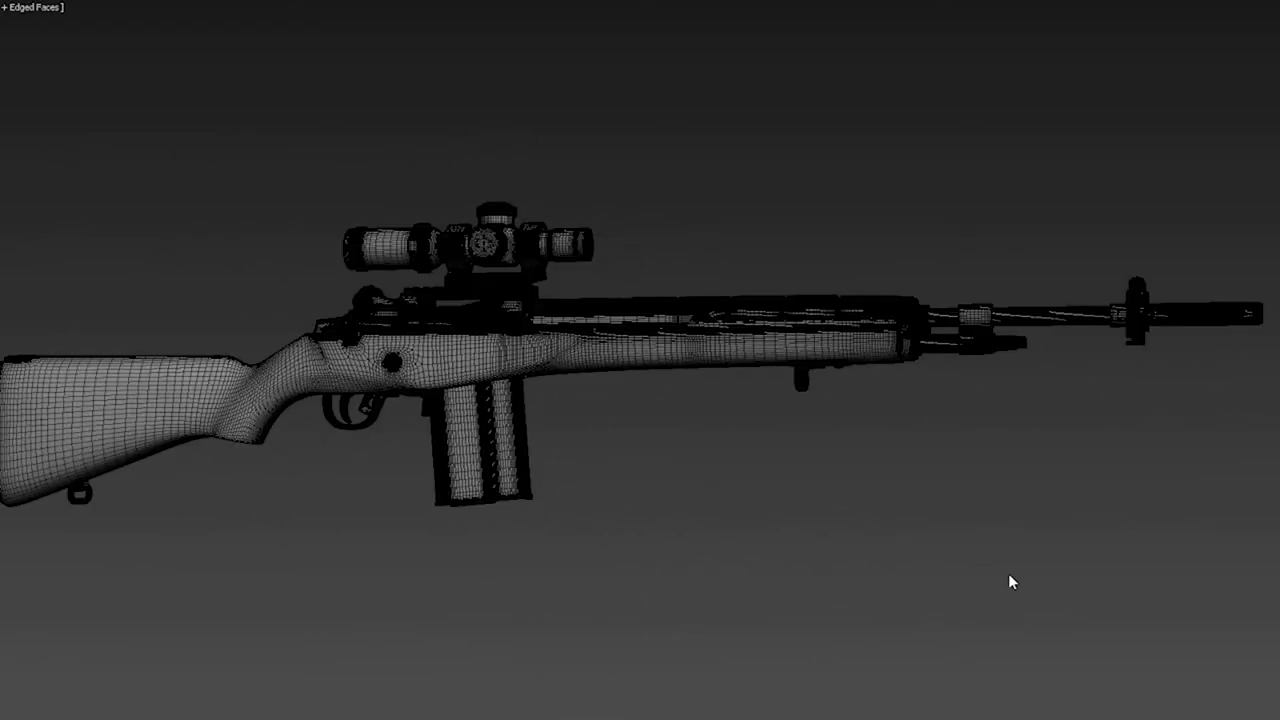
{"action": "key", "text": "F4"}
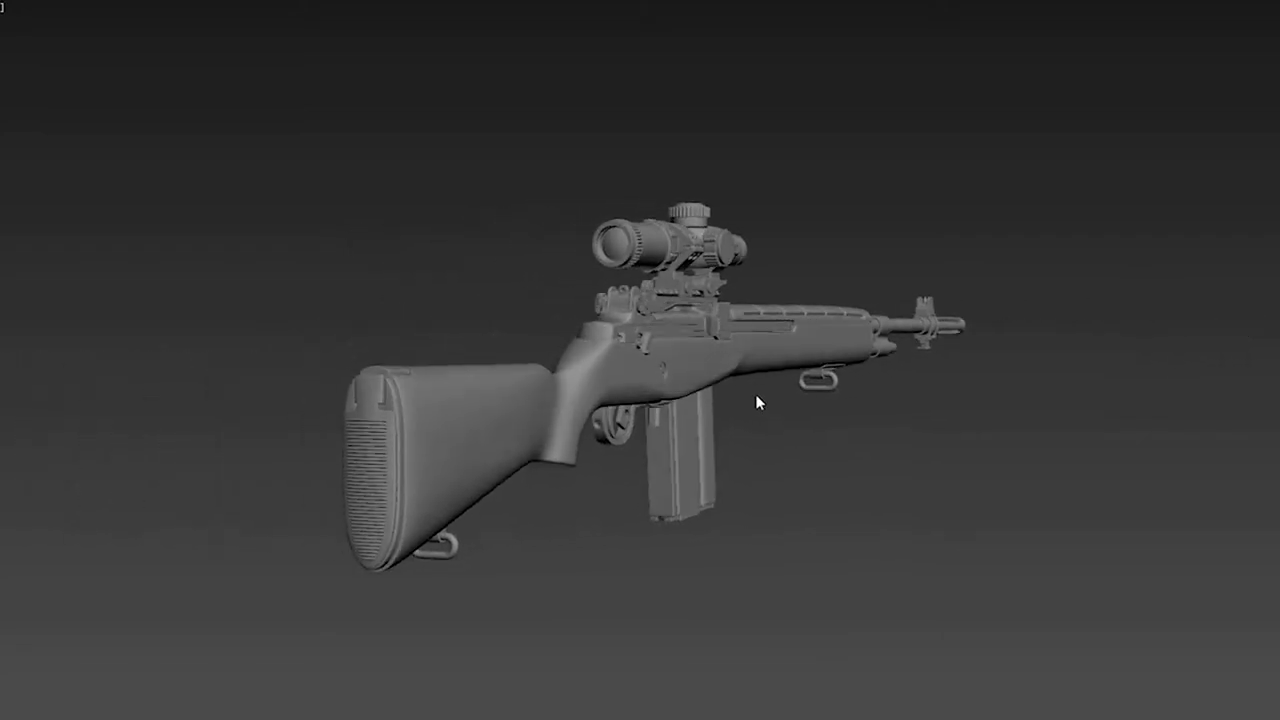
{"action": "mouse_move", "coordinate": [757, 397]}
{"action": "middle_mouse_down", "text": "alt"}
{"action": "mouse_move", "coordinate": [766, 420]}
{"action": "mouse_move", "coordinate": [817, 423]}
{"action": "mouse_move", "coordinate": [563, 434]}
{"action": "mouse_move", "coordinate": [583, 430]}
{"action": "middle_mouse_up", "text": "alt"}
{"action": "scroll", "coordinate": [583, 430], "scroll_direction": "up", "scroll_amount": 2}
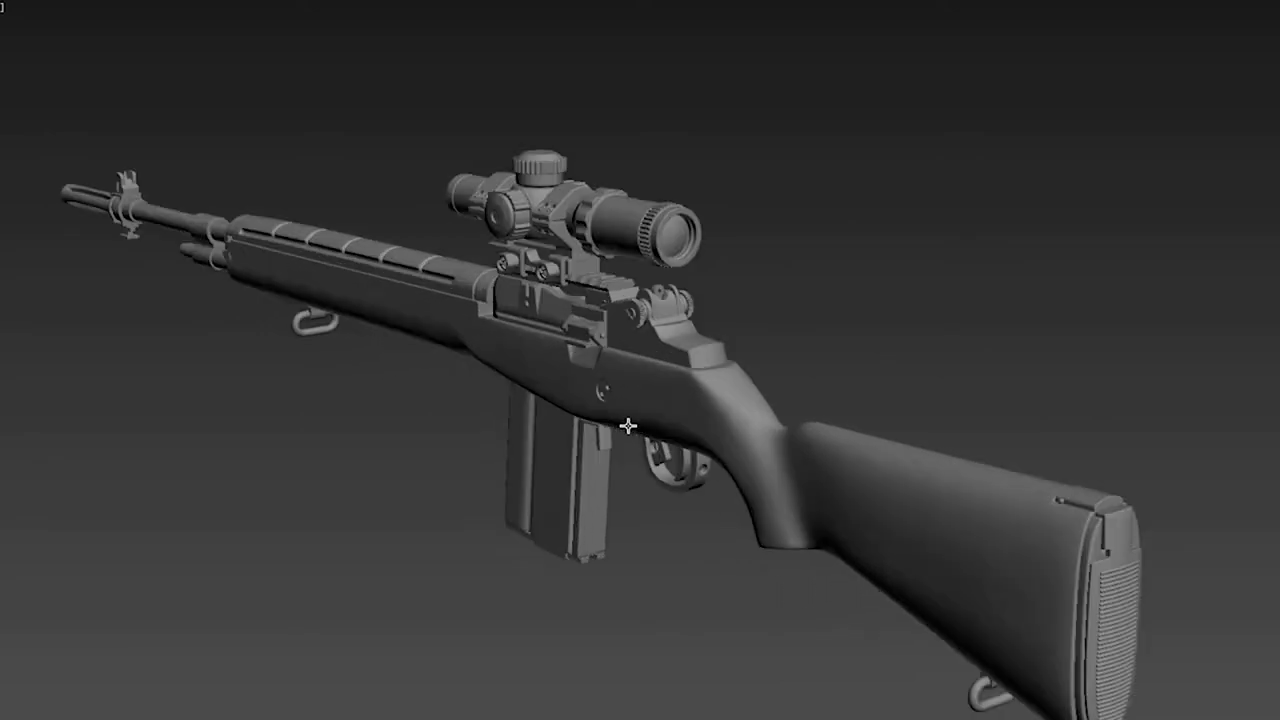
{"action": "scroll", "coordinate": [628, 423], "scroll_direction": "up", "scroll_amount": 2}
{"action": "scroll", "coordinate": [631, 374], "scroll_direction": "down", "scroll_amount": 1}
{"action": "scroll", "coordinate": [634, 406], "scroll_direction": "down", "scroll_amount": 2}
{"action": "middle_click_drag", "start_coordinate": [637, 405], "coordinate": [639, 345]}
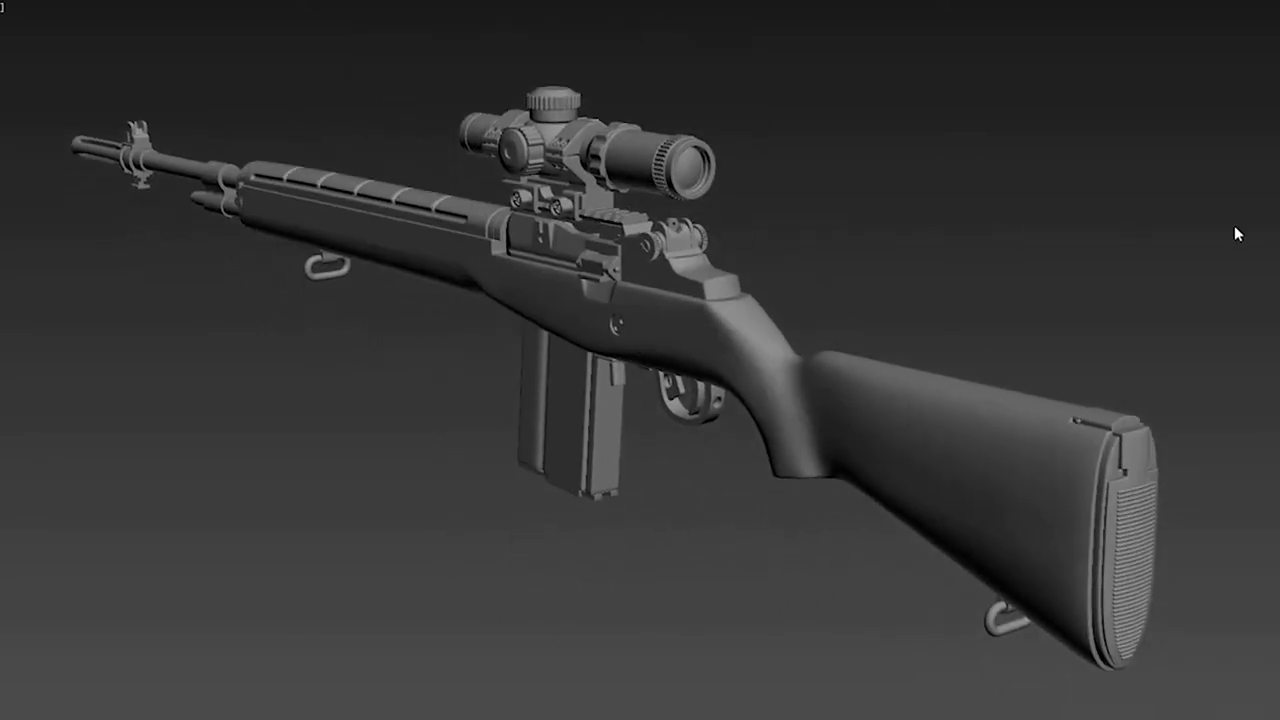
{"action": "mouse_move", "coordinate": [1229, 237]}
{"action": "middle_mouse_down", "text": "alt"}
{"action": "mouse_move", "coordinate": [1043, 277]}
{"action": "mouse_move", "coordinate": [900, 277]}
{"action": "mouse_move", "coordinate": [988, 297]}
{"action": "middle_mouse_up", "text": "alt"}
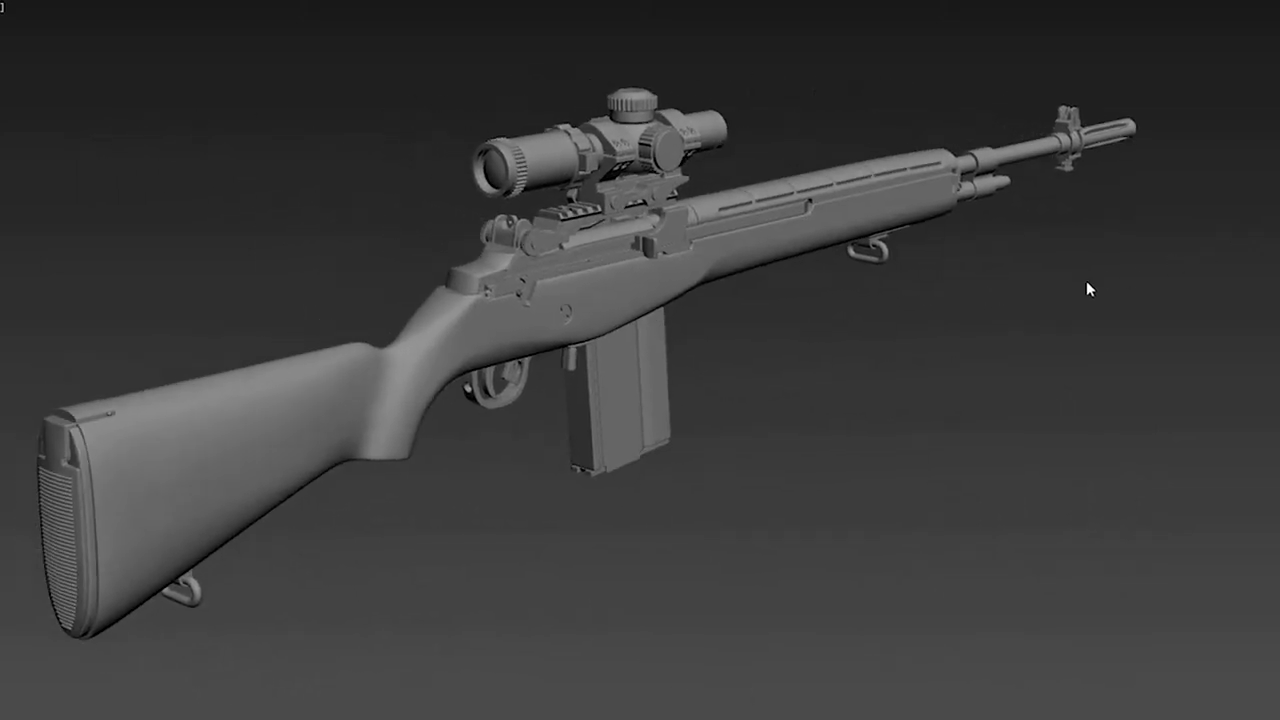
{"action": "mouse_move", "coordinate": [1077, 312]}
{"action": "middle_mouse_down", "text": "alt"}
{"action": "mouse_move", "coordinate": [974, 323]}
{"action": "mouse_move", "coordinate": [975, 290]}
{"action": "middle_mouse_up", "text": "alt"}
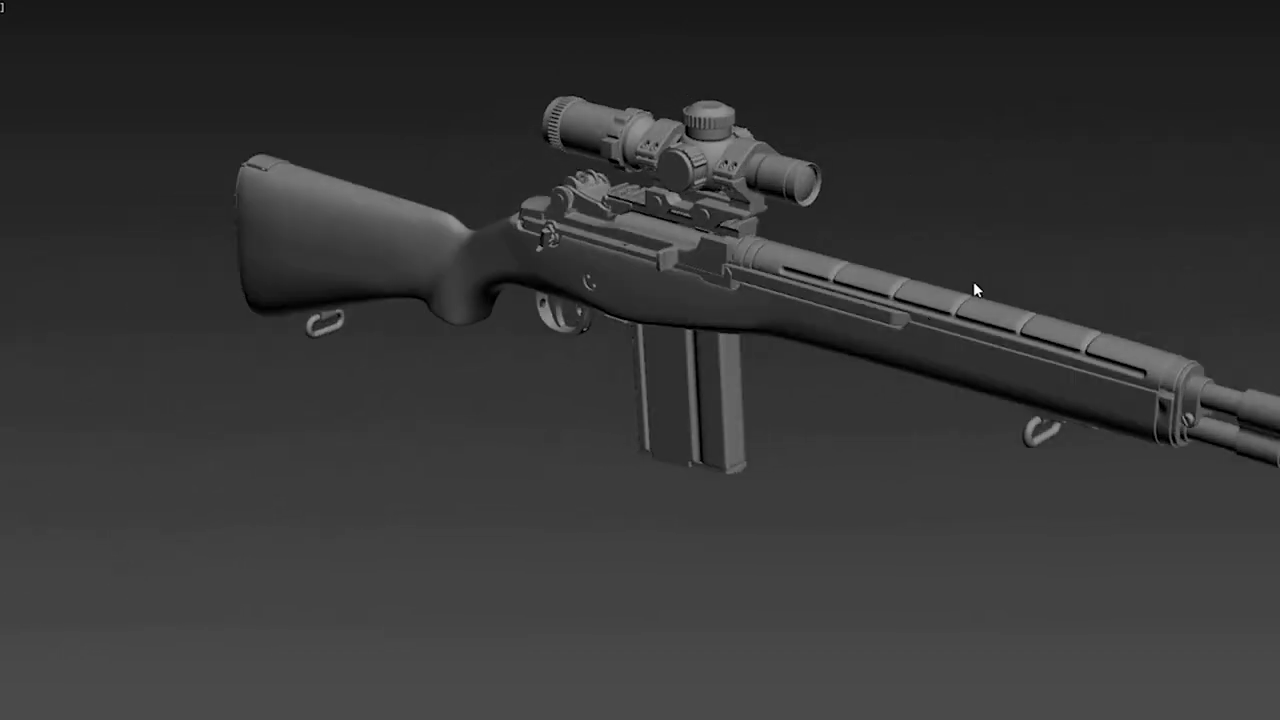
{"action": "mouse_move", "coordinate": [745, 245]}
{"action": "middle_mouse_down"}
{"action": "mouse_move", "coordinate": [706, 223]}
{"action": "mouse_move", "coordinate": [587, 222]}
{"action": "middle_mouse_up"}
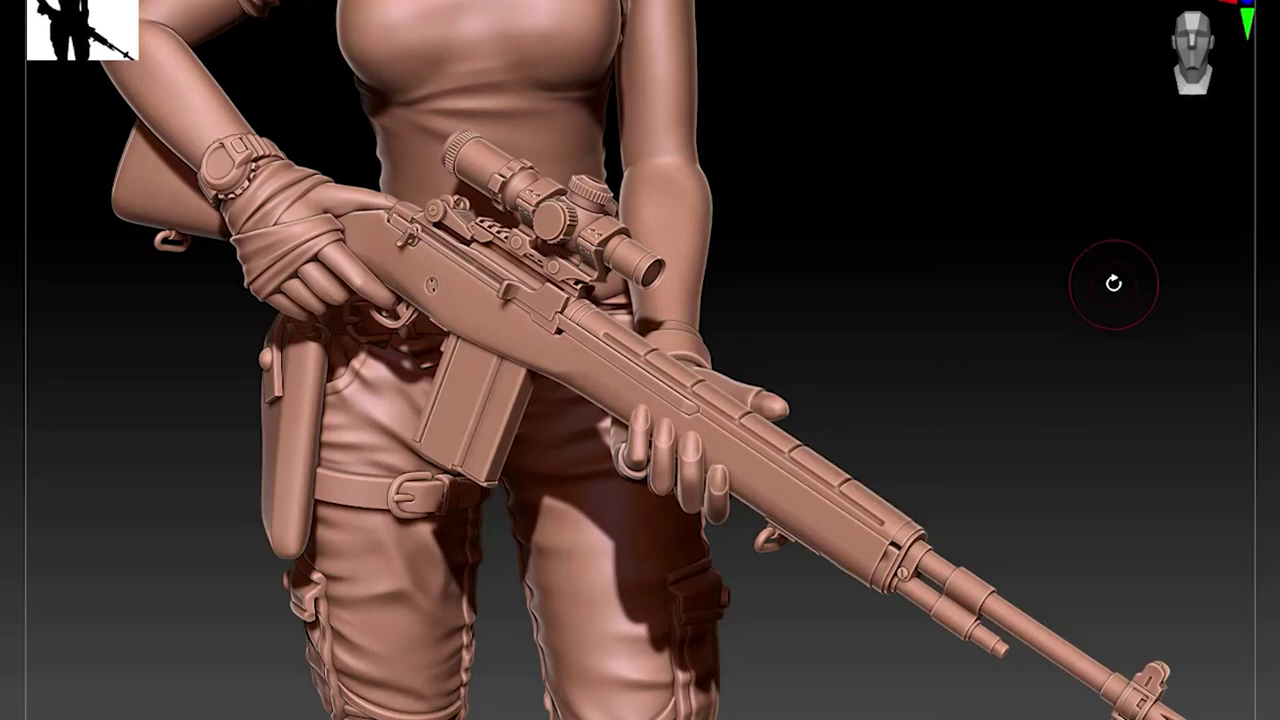
Step: Show the floor grid, orbit around the soldier's back and front, and preview the shadowed render
{"action": "left_click_drag", "start_coordinate": [1107, 280], "coordinate": [1098, 276]}
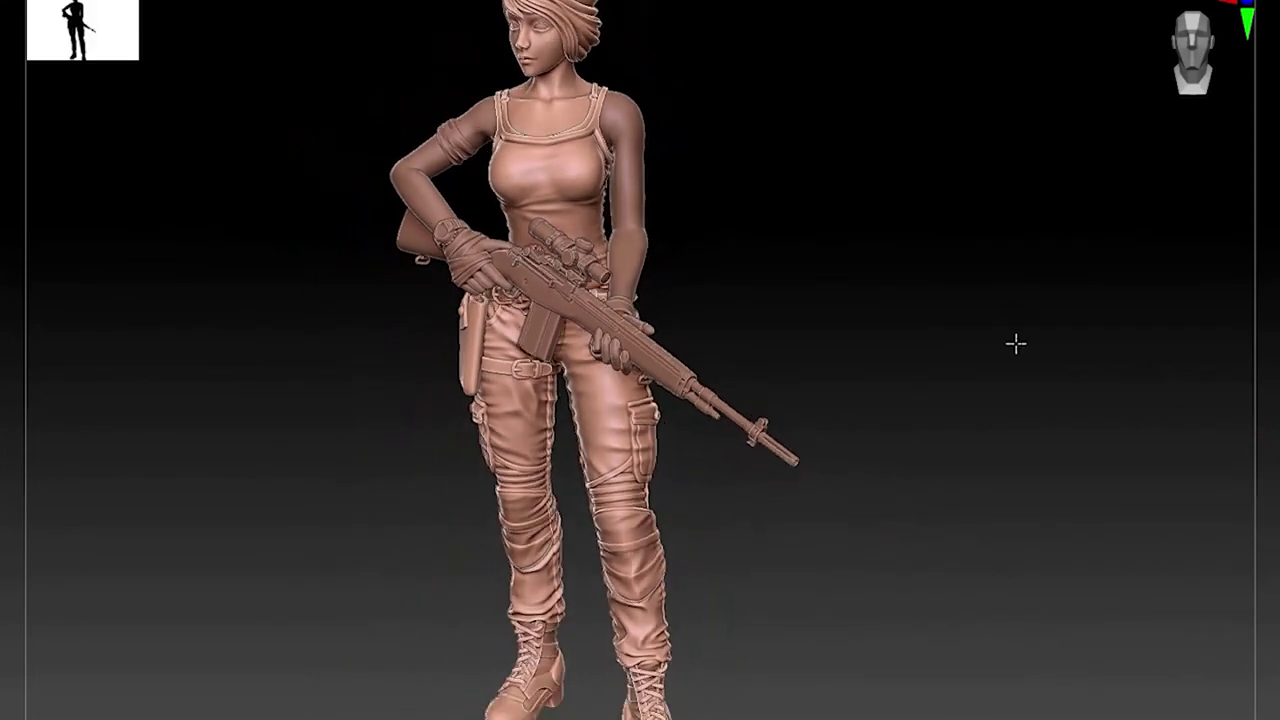
{"action": "key", "text": "shift+p"}
{"action": "mouse_move", "coordinate": [1131, 314]}
{"action": "left_mouse_down"}
{"action": "mouse_move", "coordinate": [951, 380]}
{"action": "mouse_move", "coordinate": [947, 474]}
{"action": "left_mouse_up"}
{"action": "mouse_move", "coordinate": [851, 680]}
{"action": "left_mouse_down"}
{"action": "mouse_move", "coordinate": [820, 677]}
{"action": "mouse_move", "coordinate": [956, 443]}
{"action": "mouse_move", "coordinate": [1037, 374]}
{"action": "mouse_move", "coordinate": [1014, 394]}
{"action": "mouse_move", "coordinate": [977, 326]}
{"action": "left_mouse_up"}
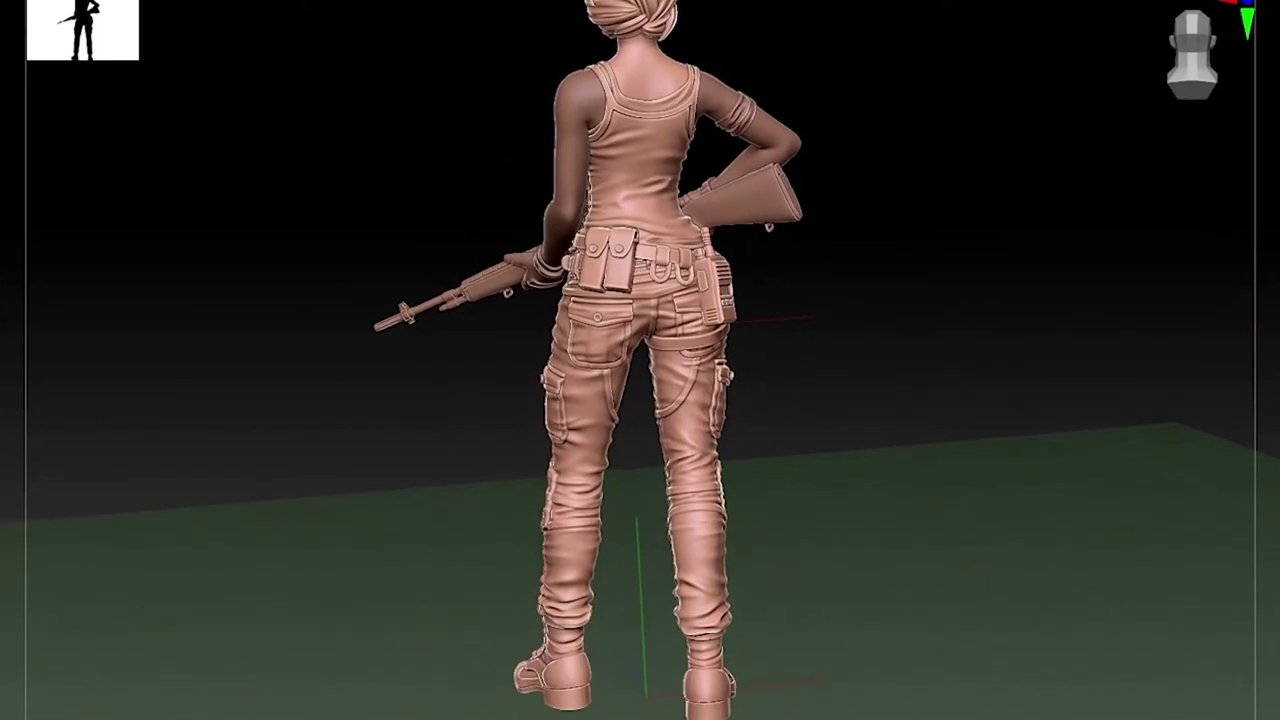
{"action": "mouse_move", "coordinate": [1270, 500]}
{"action": "left_mouse_down"}
{"action": "mouse_move", "coordinate": [820, 314]}
{"action": "mouse_move", "coordinate": [855, 461]}
{"action": "left_mouse_up"}
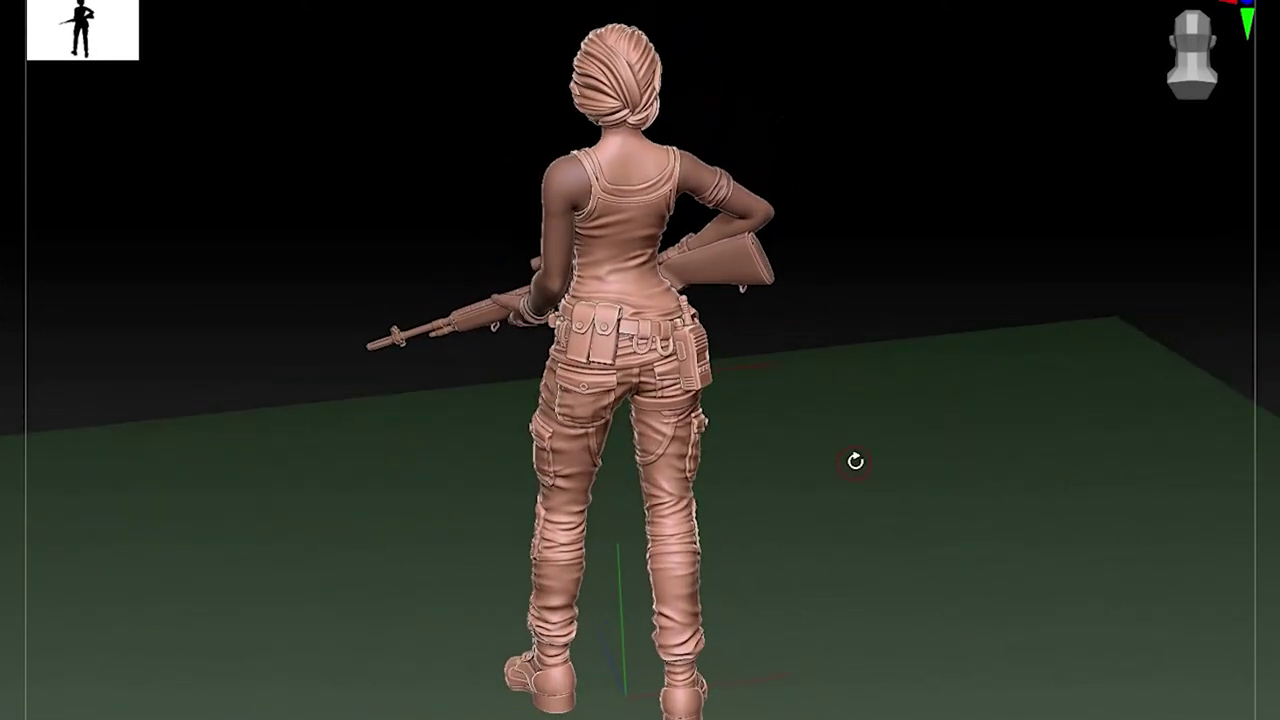
{"action": "mouse_move", "coordinate": [857, 571]}
{"action": "left_mouse_down"}
{"action": "mouse_move", "coordinate": [791, 569]}
{"action": "mouse_move", "coordinate": [834, 606]}
{"action": "mouse_move", "coordinate": [867, 379]}
{"action": "mouse_move", "coordinate": [891, 457]}
{"action": "mouse_move", "coordinate": [931, 329]}
{"action": "mouse_move", "coordinate": [957, 369]}
{"action": "mouse_move", "coordinate": [946, 363]}
{"action": "mouse_move", "coordinate": [955, 349]}
{"action": "left_mouse_up"}
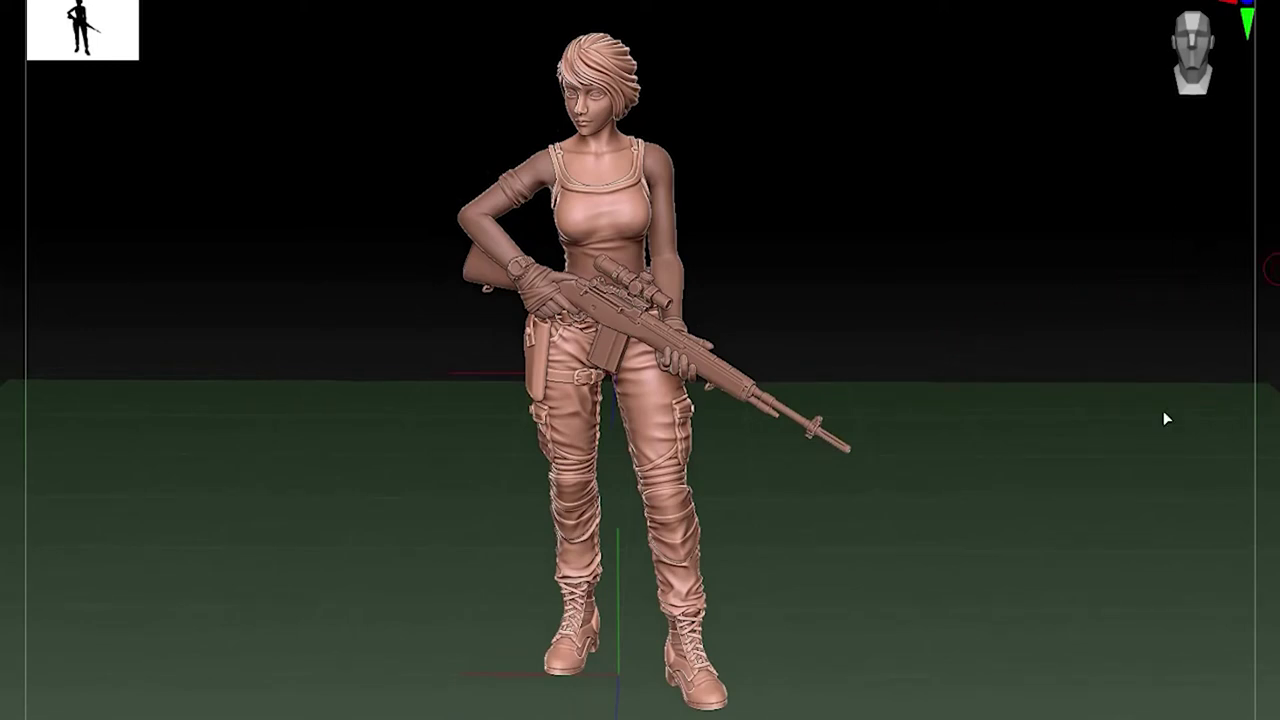
{"action": "key", "text": "shift+p"}
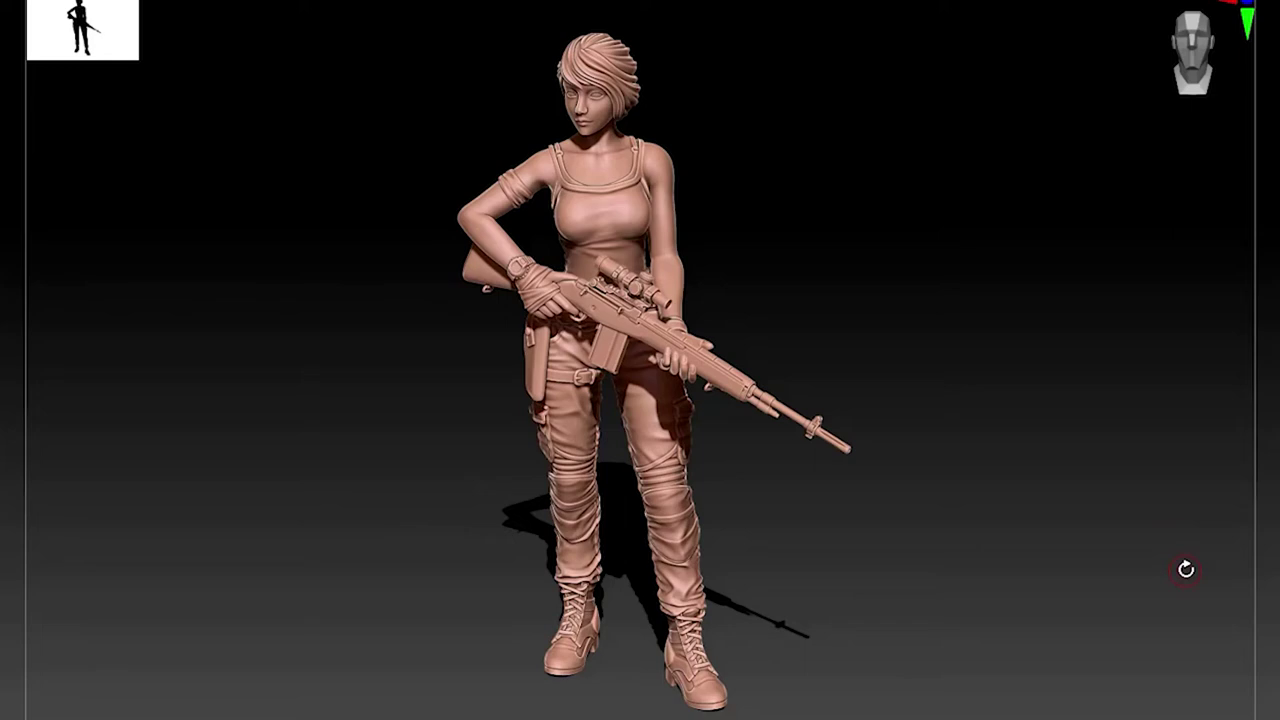
{"action": "key", "text": "shift+p"}
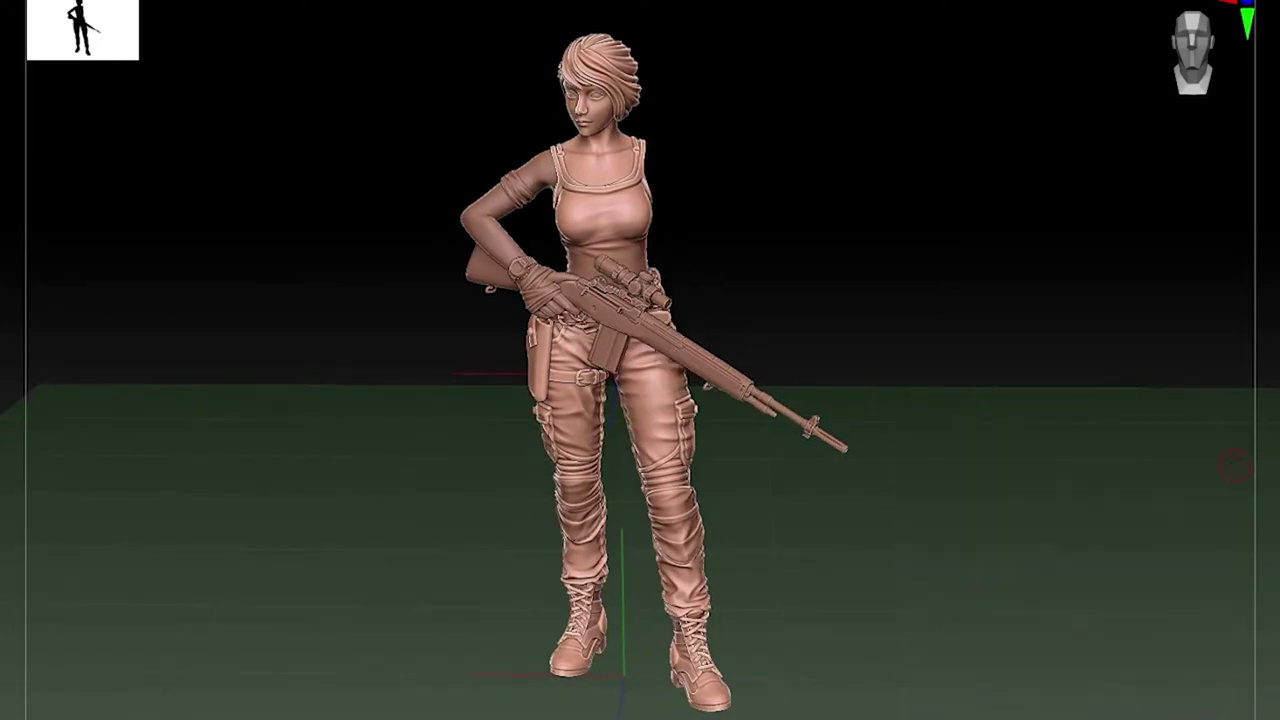
Step: Hide the rifle subtool to show the arms-down pose holding the pistol
{"action": "left_click", "coordinate": [1234, 465]}
{"action": "left_click", "coordinate": [1234, 465]}
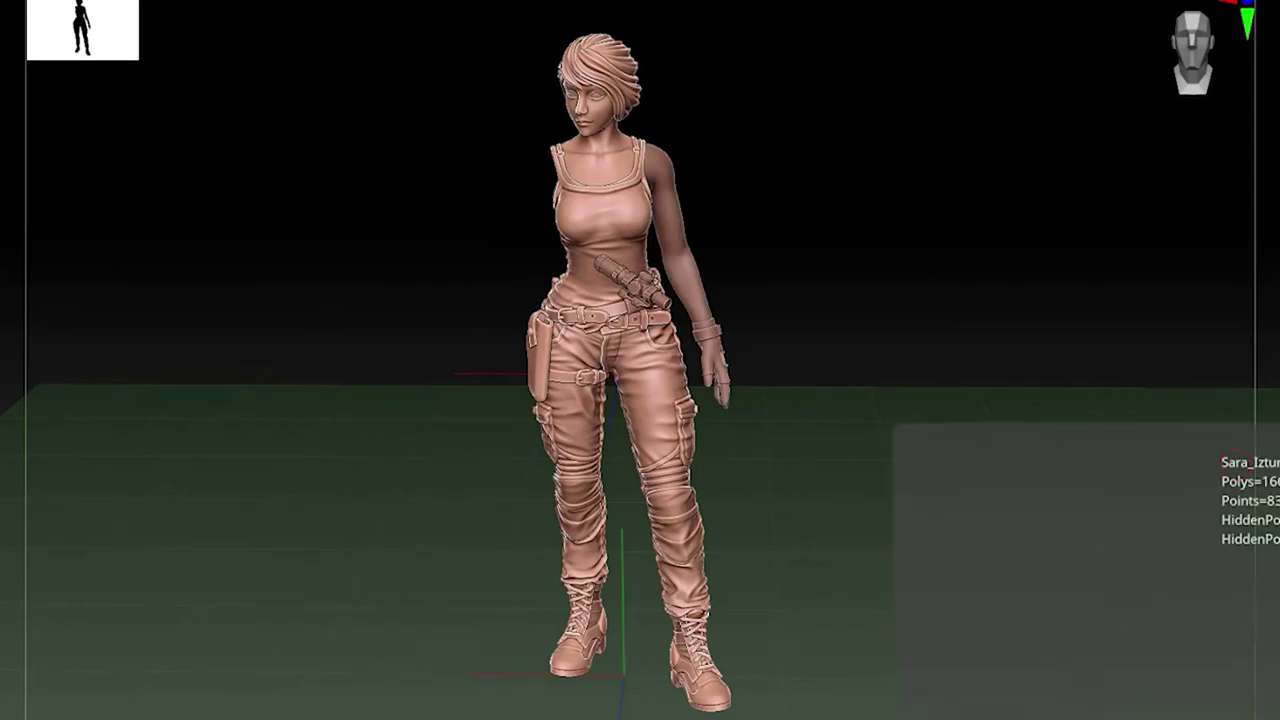
{"action": "mouse_move", "coordinate": [977, 479]}
{"action": "left_mouse_down"}
{"action": "mouse_move", "coordinate": [903, 523]}
{"action": "mouse_move", "coordinate": [914, 509]}
{"action": "mouse_move", "coordinate": [1174, 500]}
{"action": "left_mouse_up"}
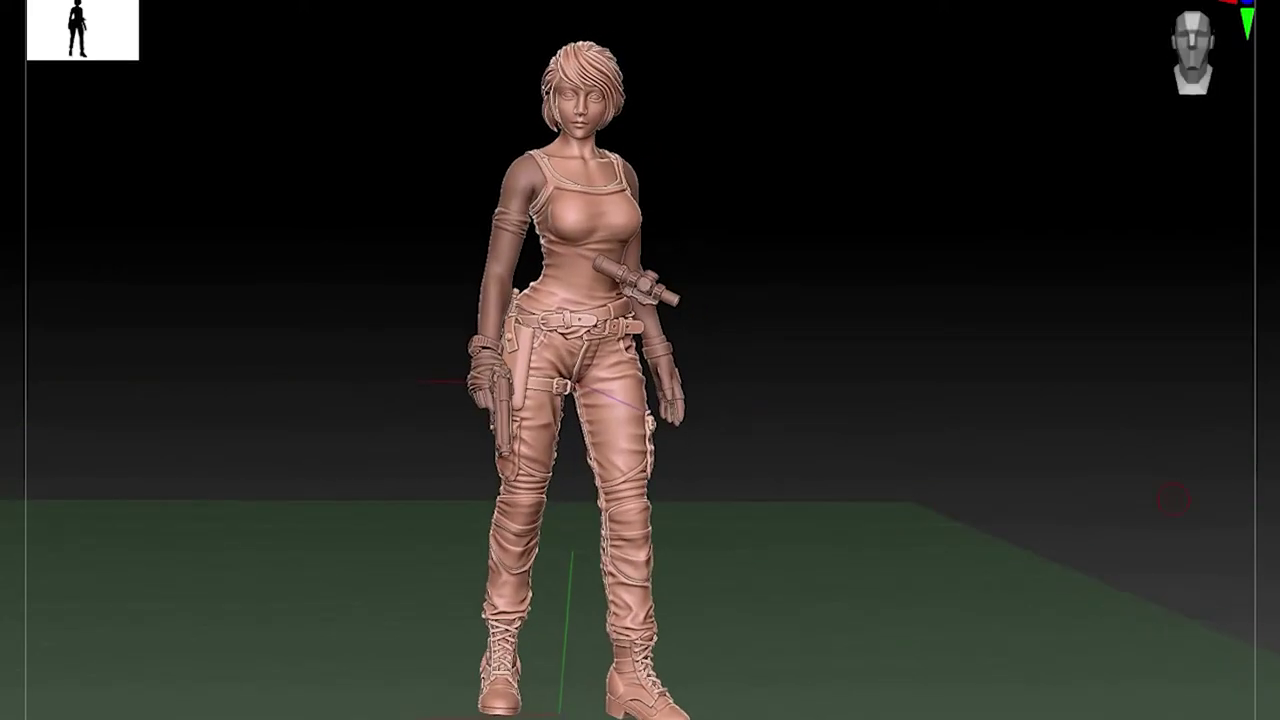
{"action": "mouse_move", "coordinate": [935, 393]}
{"action": "left_mouse_down"}
{"action": "mouse_move", "coordinate": [920, 414]}
{"action": "mouse_move", "coordinate": [906, 406]}
{"action": "left_mouse_up"}
Step: Orbit to view her back and pistol, then BPR render with a cast shadow
{"action": "left_click_drag", "start_coordinate": [889, 540], "coordinate": [765, 517]}
{"action": "mouse_move", "coordinate": [936, 391]}
{"action": "left_mouse_down"}
{"action": "mouse_move", "coordinate": [940, 431]}
{"action": "mouse_move", "coordinate": [960, 420]}
{"action": "mouse_move", "coordinate": [934, 439]}
{"action": "left_mouse_up"}
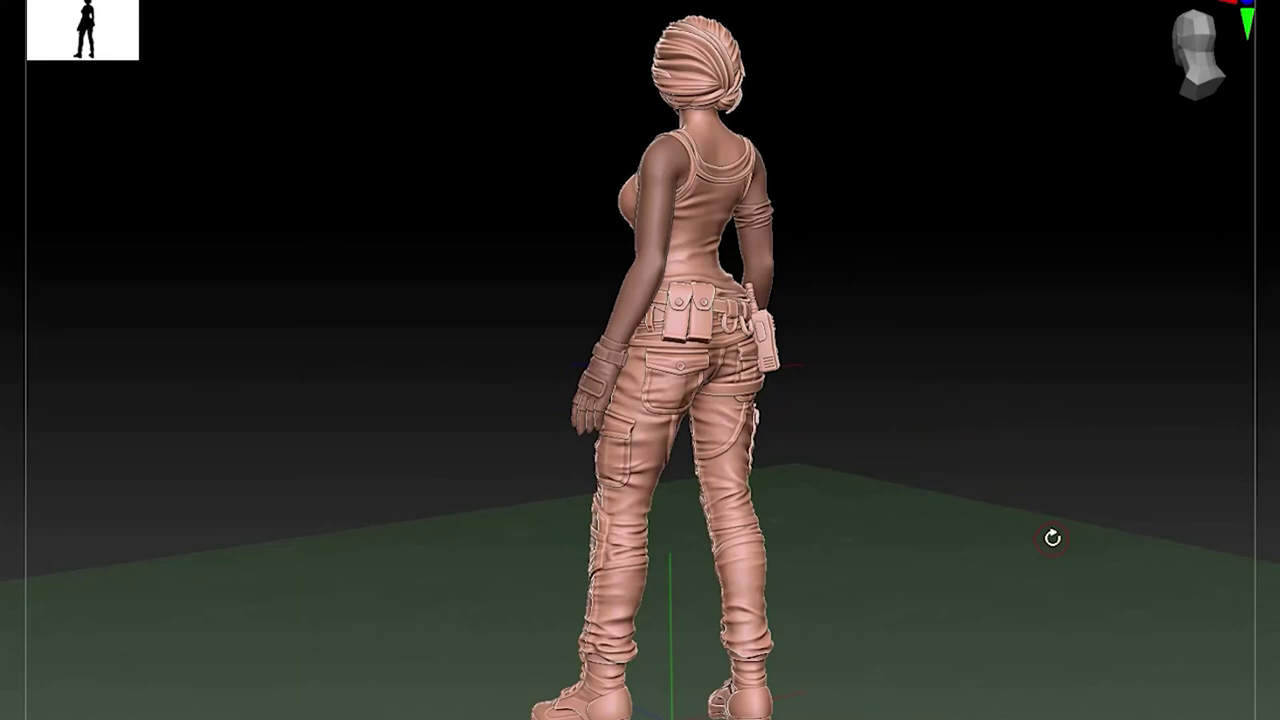
{"action": "mouse_move", "coordinate": [1052, 538]}
{"action": "left_mouse_down"}
{"action": "mouse_move", "coordinate": [994, 534]}
{"action": "mouse_move", "coordinate": [971, 434]}
{"action": "mouse_move", "coordinate": [994, 437]}
{"action": "mouse_move", "coordinate": [968, 432]}
{"action": "mouse_move", "coordinate": [989, 432]}
{"action": "mouse_move", "coordinate": [837, 434]}
{"action": "mouse_move", "coordinate": [891, 346]}
{"action": "mouse_move", "coordinate": [957, 389]}
{"action": "mouse_move", "coordinate": [920, 420]}
{"action": "mouse_move", "coordinate": [920, 449]}
{"action": "mouse_move", "coordinate": [906, 414]}
{"action": "mouse_move", "coordinate": [845, 567]}
{"action": "mouse_move", "coordinate": [843, 543]}
{"action": "mouse_move", "coordinate": [854, 555]}
{"action": "mouse_move", "coordinate": [886, 528]}
{"action": "left_mouse_up"}
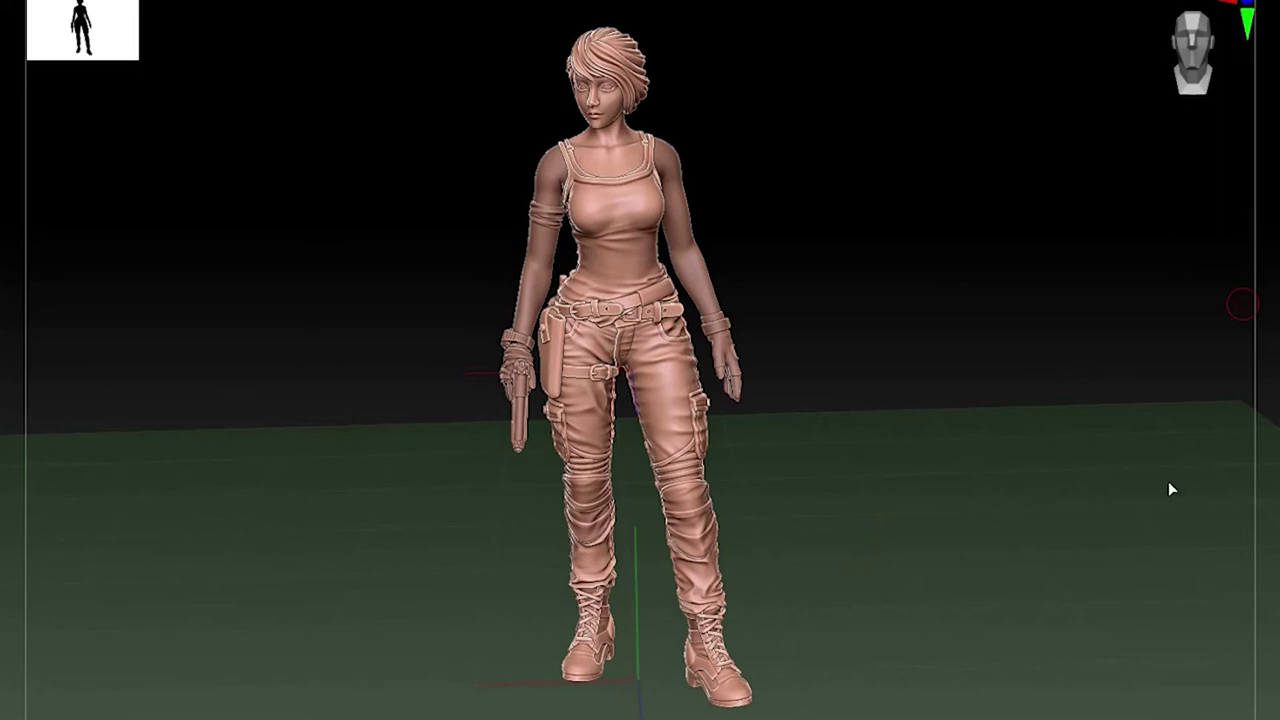
{"action": "key", "text": "shift+r"}
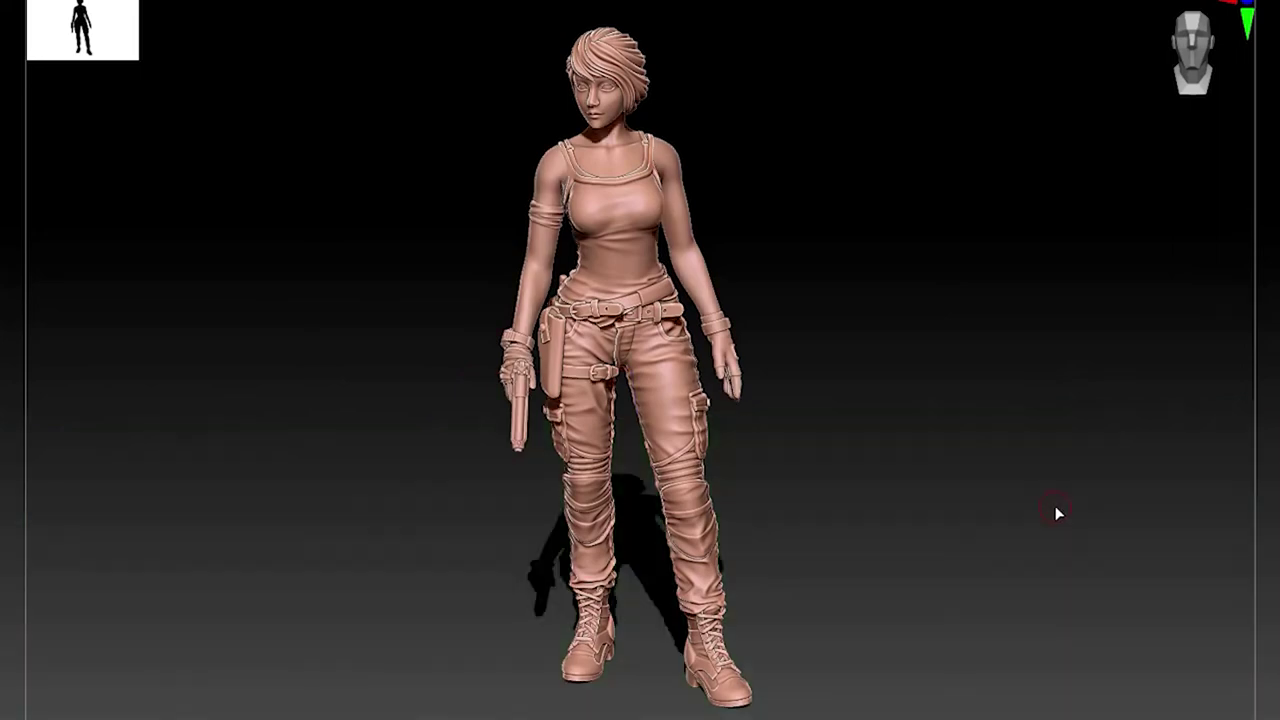